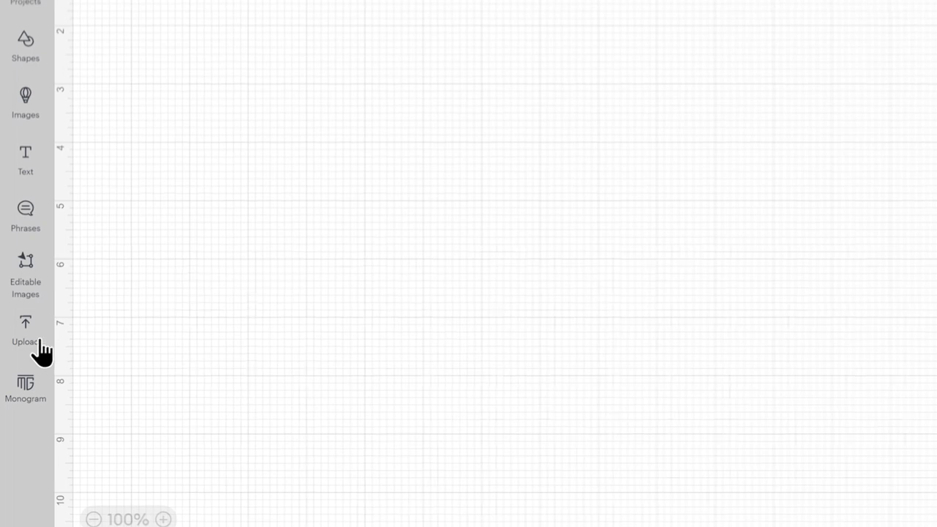
- Open the Upload Image page to browse for or drag in a new image
{"action": "left_click", "coordinate": [27, 333]}
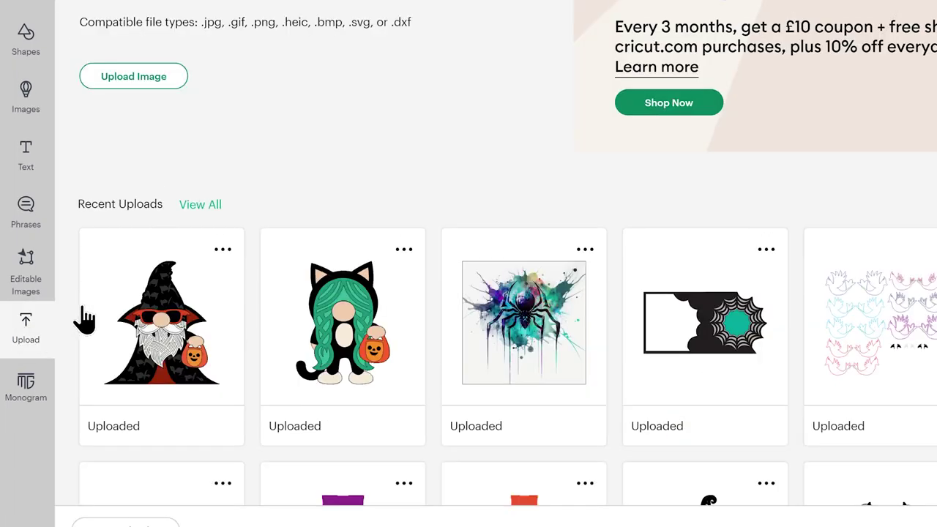
{"action": "left_click", "coordinate": [176, 82]}
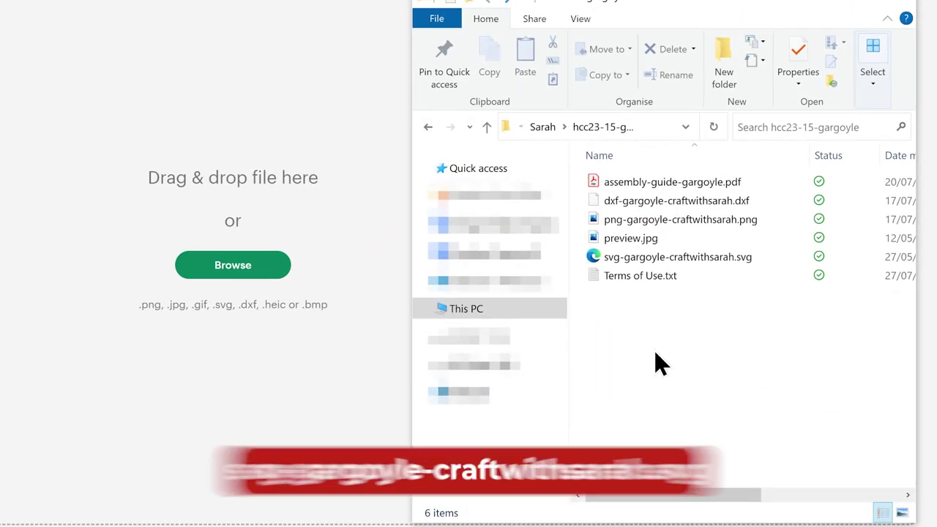
- Drag svg-gargoyle-craftwithsarah.svg from File Explorer into Design Space's drag & drop area
{"action": "left_click", "coordinate": [743, 256]}
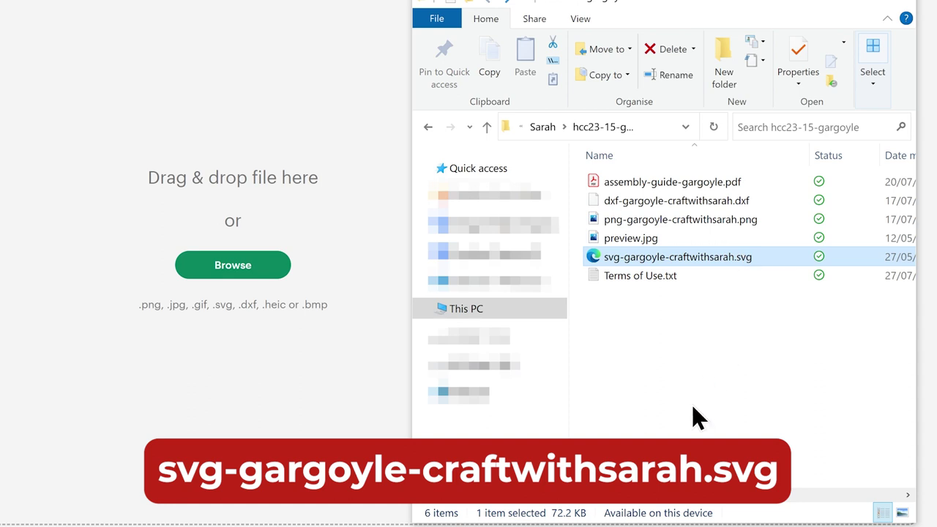
{"action": "left_click_drag", "start_coordinate": [718, 257], "coordinate": [631, 478]}
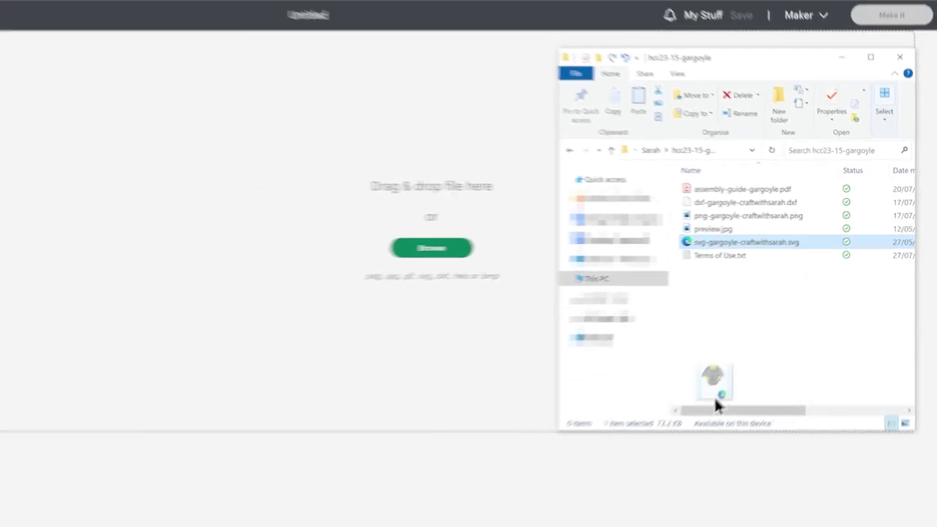
{"action": "left_click_drag", "start_coordinate": [715, 406], "coordinate": [325, 311]}
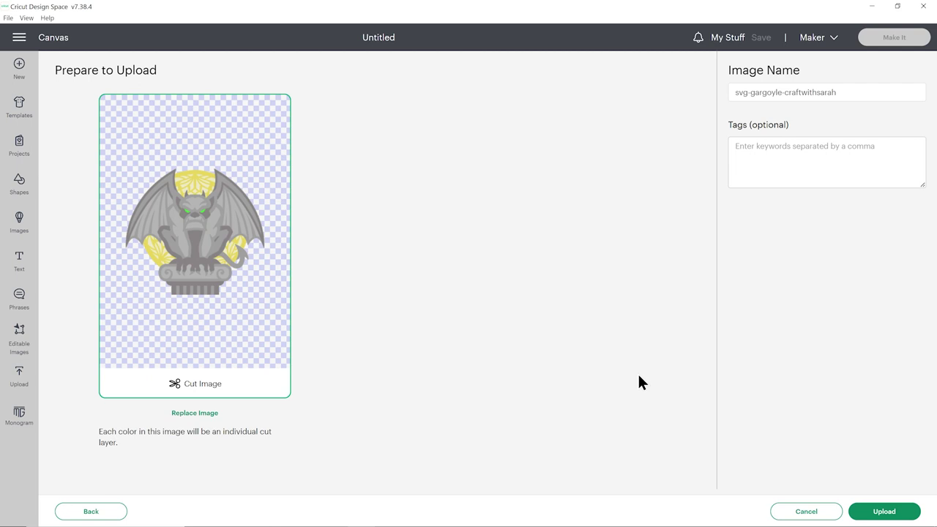
- Upload the gargoyle SVG and add it from Recent Uploads to the canvas
{"action": "left_click", "coordinate": [868, 515]}
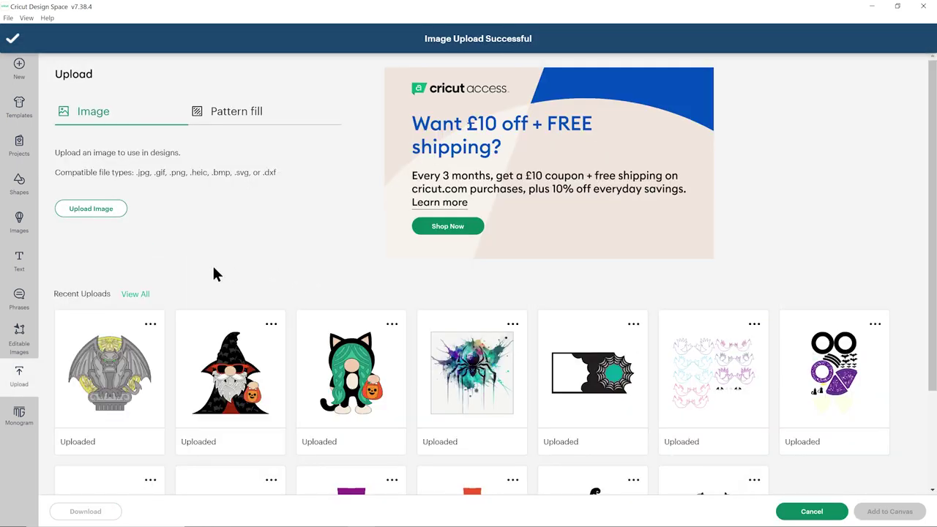
{"action": "left_click", "coordinate": [114, 340]}
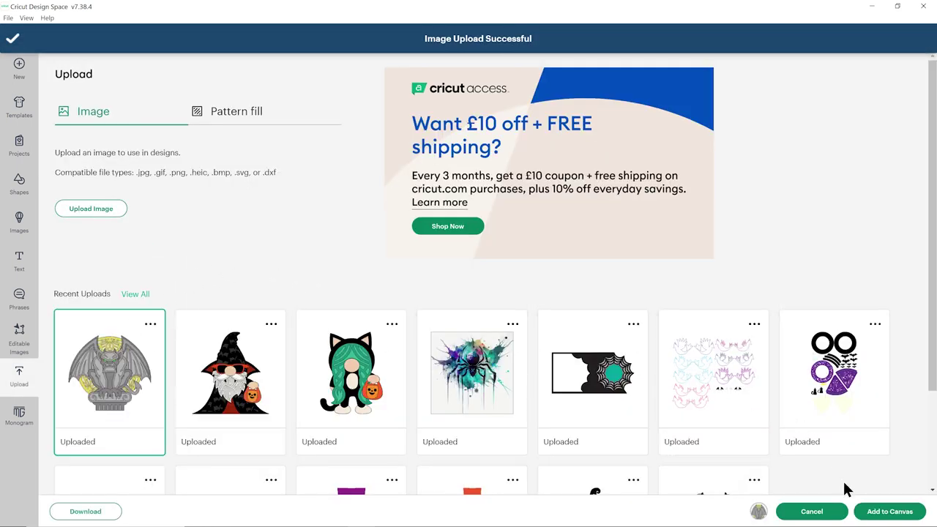
{"action": "left_click", "coordinate": [865, 511]}
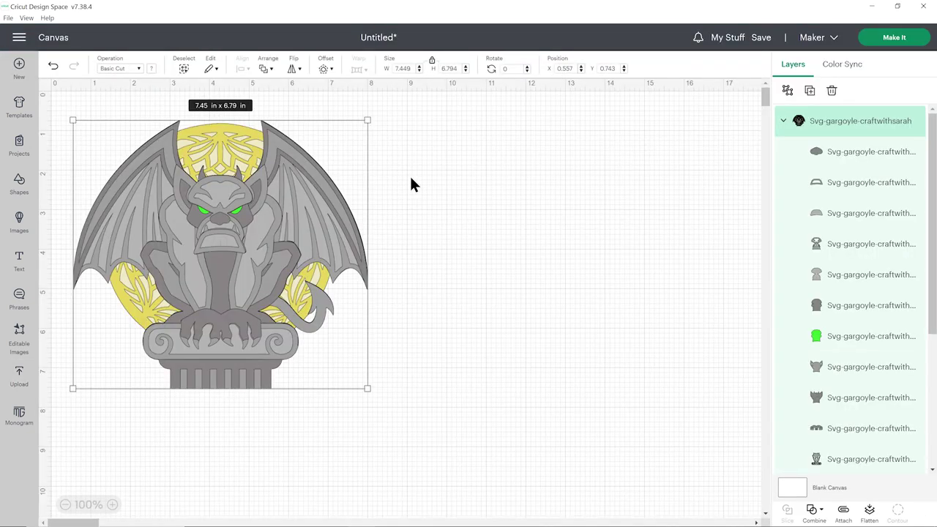
- Set the gargoyle's width to 8 in with the size lock on, giving 7.297 in height
{"action": "left_click_drag", "start_coordinate": [330, 199], "coordinate": [344, 200]}
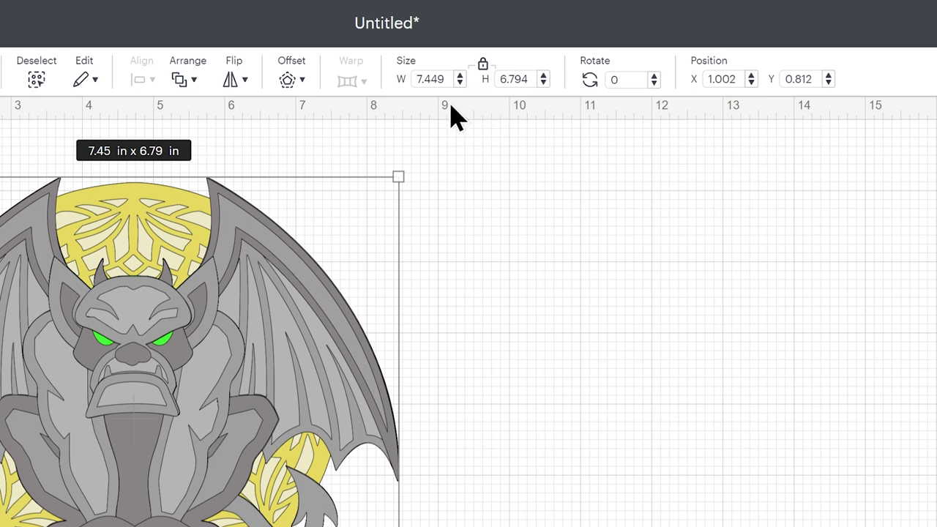
{"action": "left_click", "coordinate": [444, 79]}
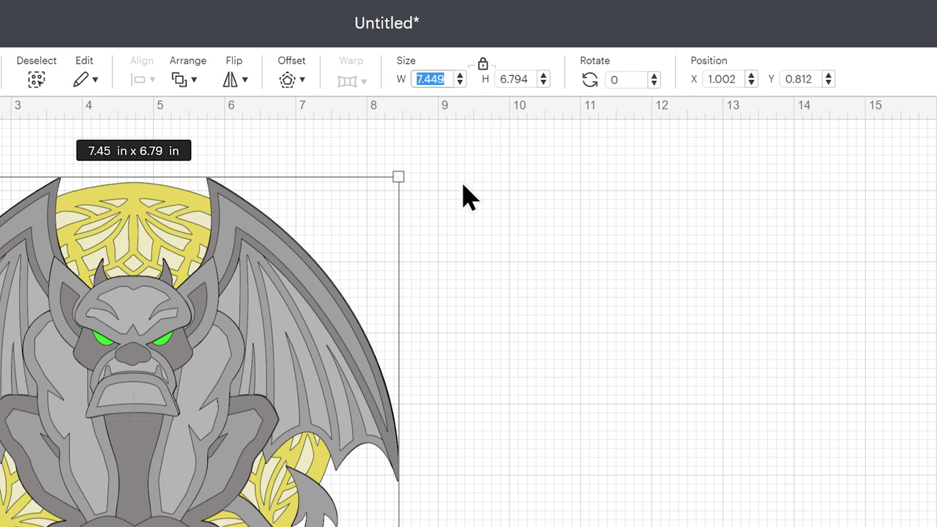
{"action": "type", "text": "8"}
{"action": "key", "text": "Return"}
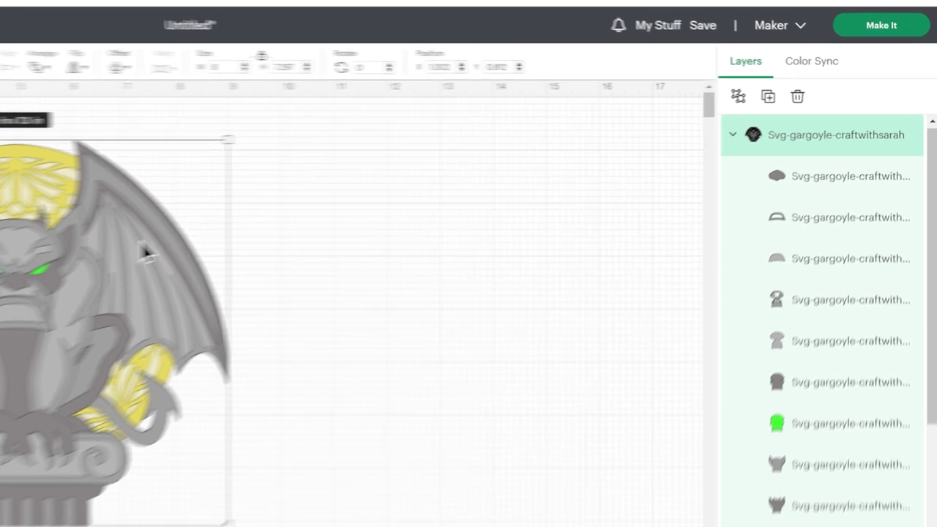
- In Color Sync, move two #888485 layers into the #9F9F9F group and collapse it
{"action": "left_click", "coordinate": [790, 66]}
{"action": "scroll", "coordinate": [814, 243], "scroll_direction": "down", "scroll_amount": 8}
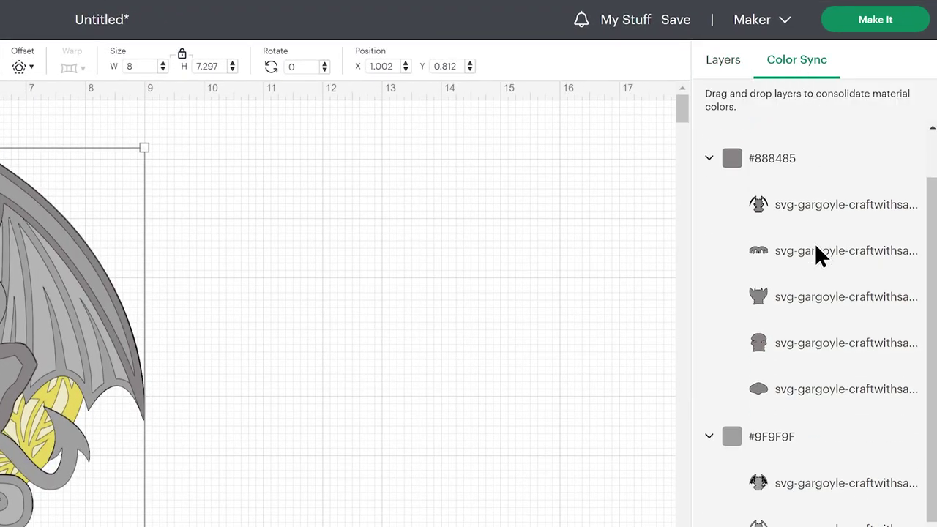
{"action": "scroll", "coordinate": [815, 254], "scroll_direction": "down", "scroll_amount": 1}
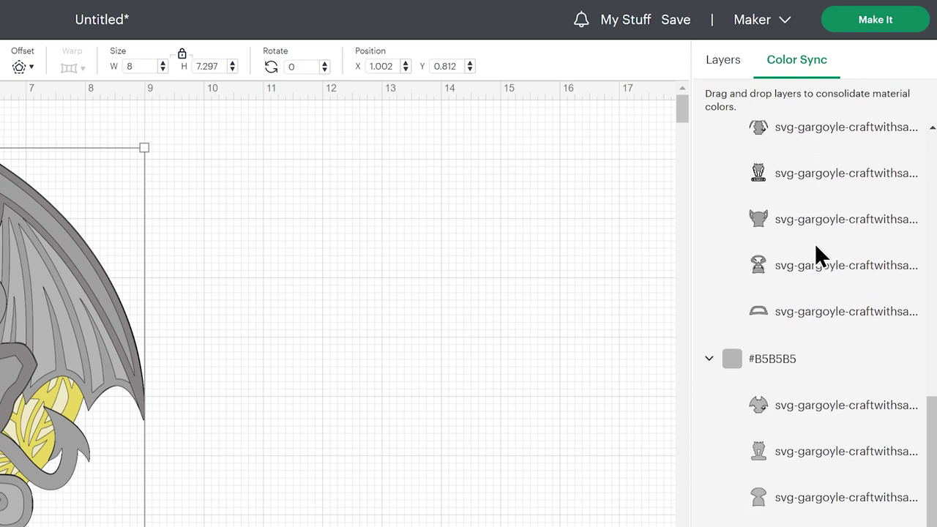
{"action": "scroll", "coordinate": [815, 274], "scroll_direction": "up", "scroll_amount": 8}
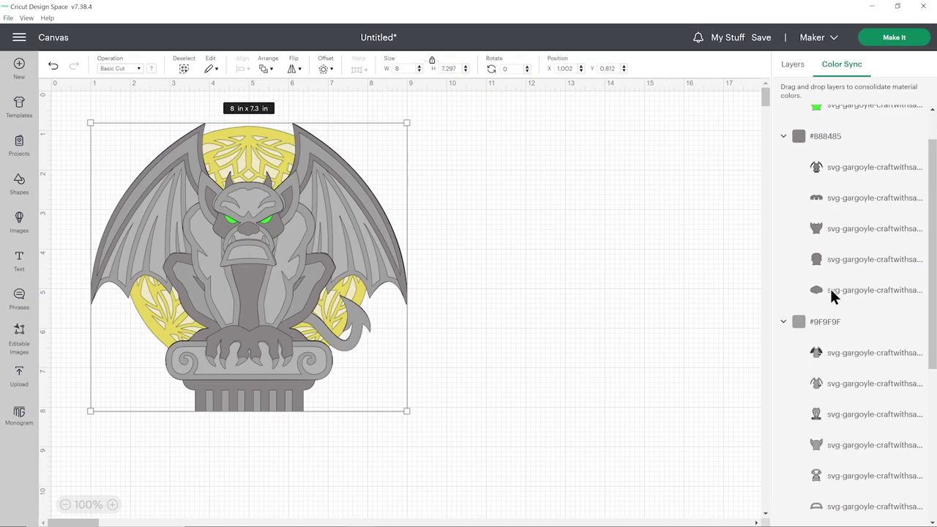
{"action": "left_click_drag", "start_coordinate": [830, 290], "coordinate": [831, 341]}
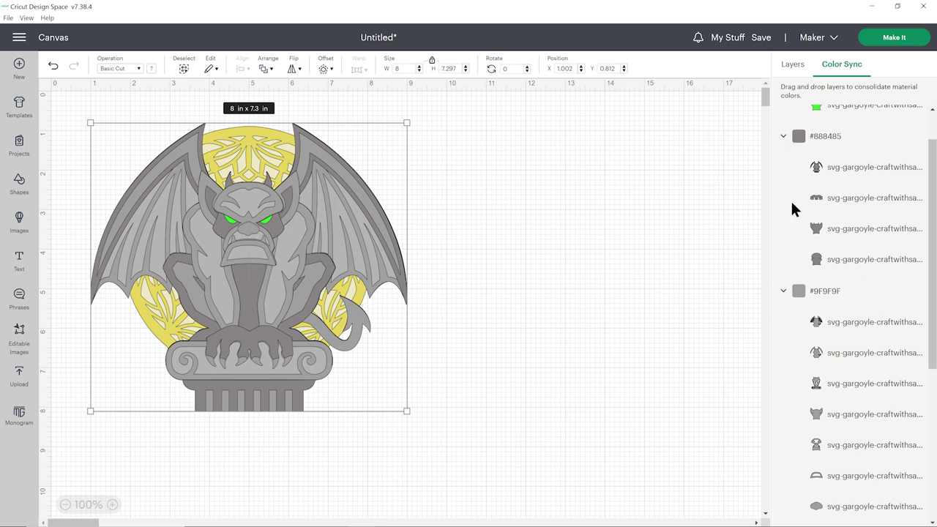
{"action": "left_click_drag", "start_coordinate": [816, 259], "coordinate": [841, 307]}
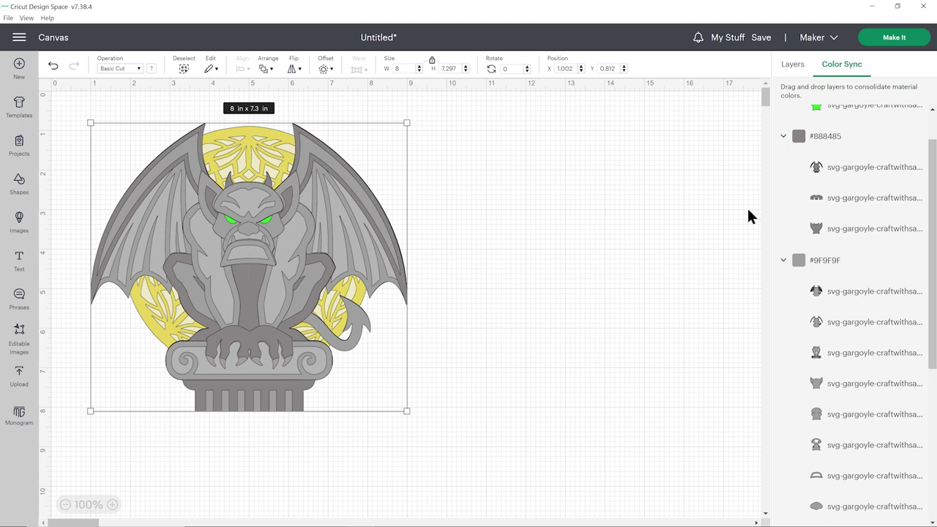
{"action": "scroll", "coordinate": [853, 234], "scroll_direction": "down", "scroll_amount": 1}
{"action": "left_click", "coordinate": [784, 209]}
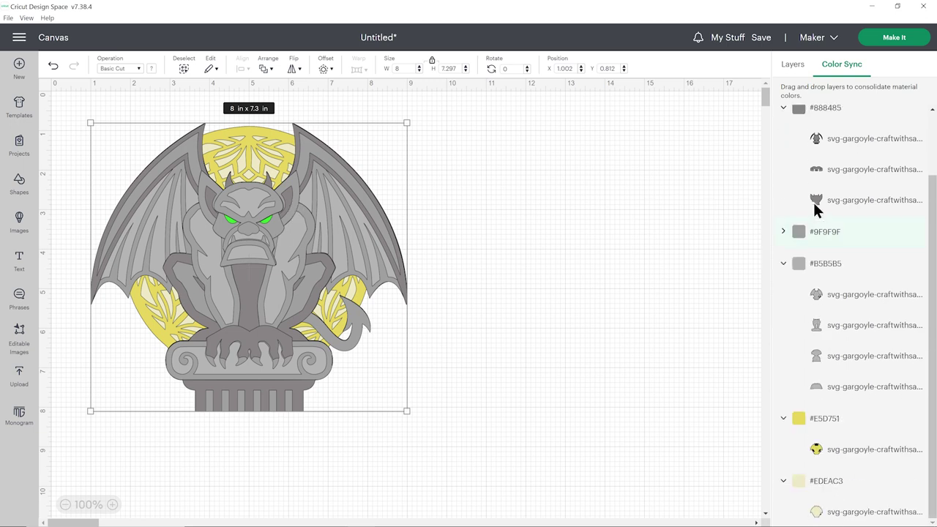
- Move the remaining #888485 layers into the #B5B5B5 group and collapse it
{"action": "left_click_drag", "start_coordinate": [838, 201], "coordinate": [843, 305]}
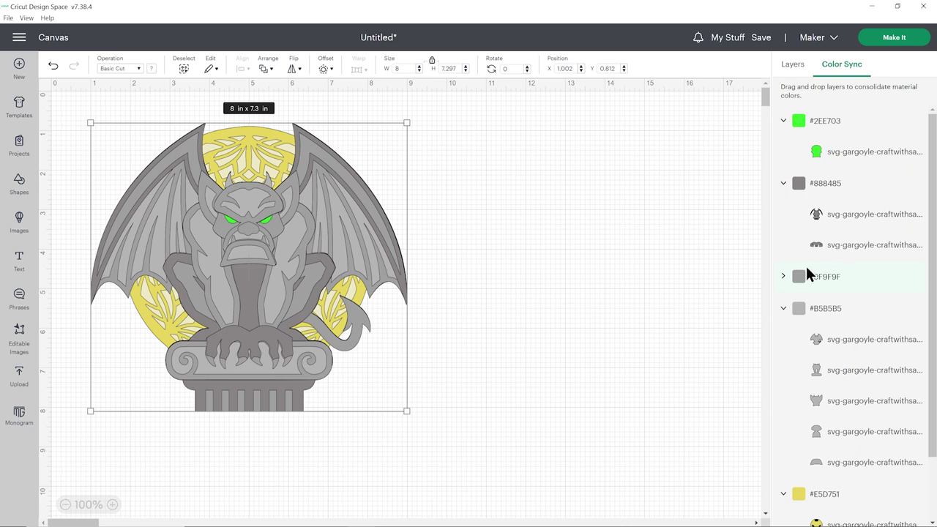
{"action": "left_click_drag", "start_coordinate": [830, 245], "coordinate": [843, 350]}
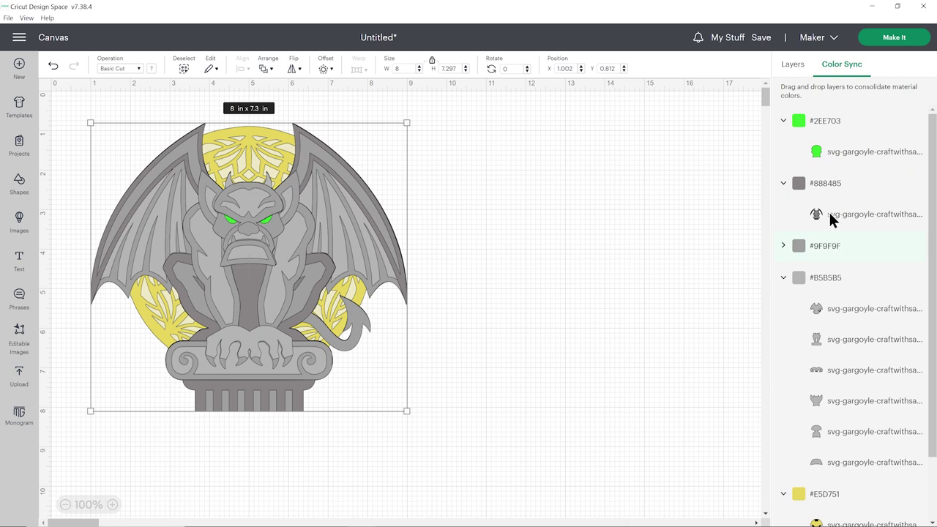
{"action": "left_click_drag", "start_coordinate": [828, 213], "coordinate": [829, 300]}
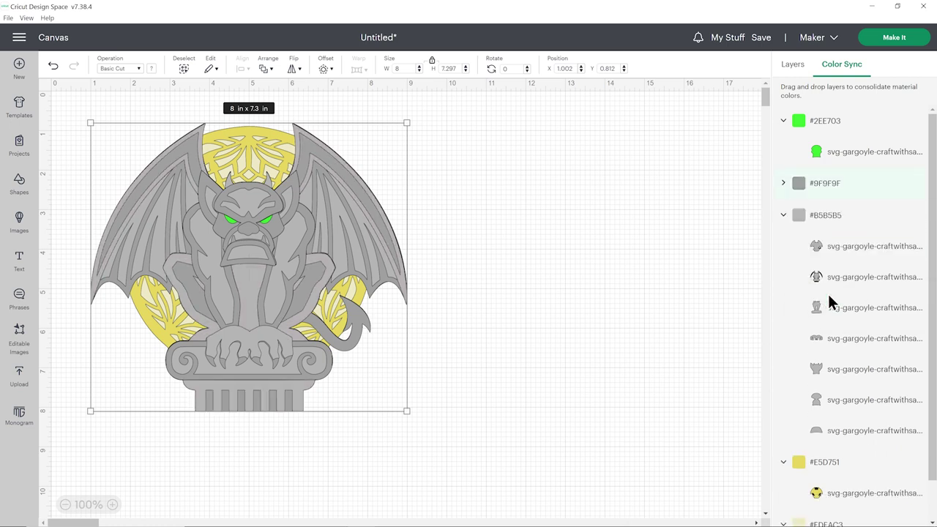
{"action": "left_click", "coordinate": [477, 217]}
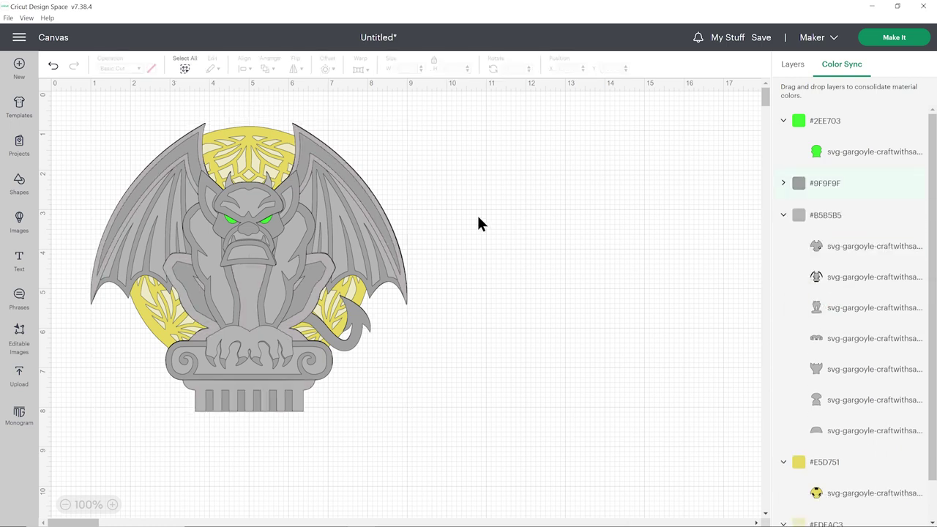
{"action": "left_click", "coordinate": [785, 216]}
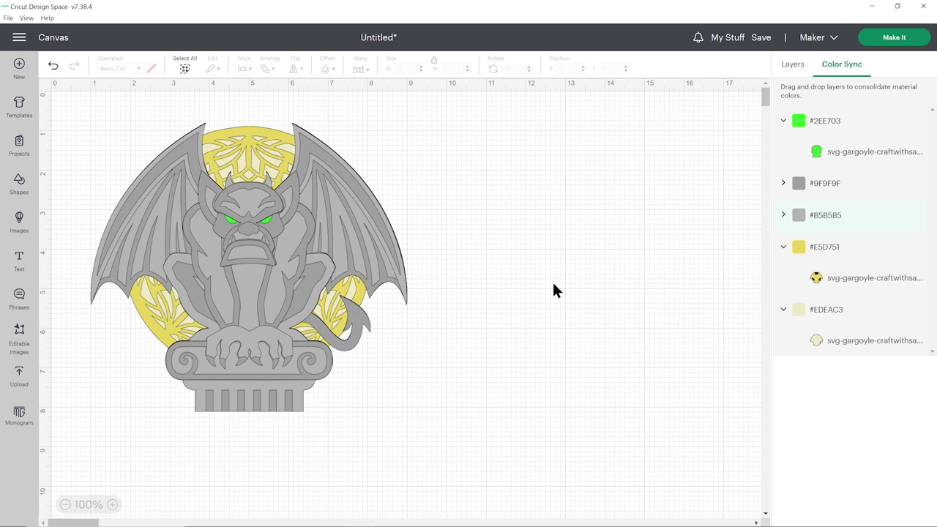
- Delete the gargoyle and re-add a fresh copy from Recent Uploads
{"action": "left_click", "coordinate": [387, 251]}
{"action": "key", "text": "Delete"}
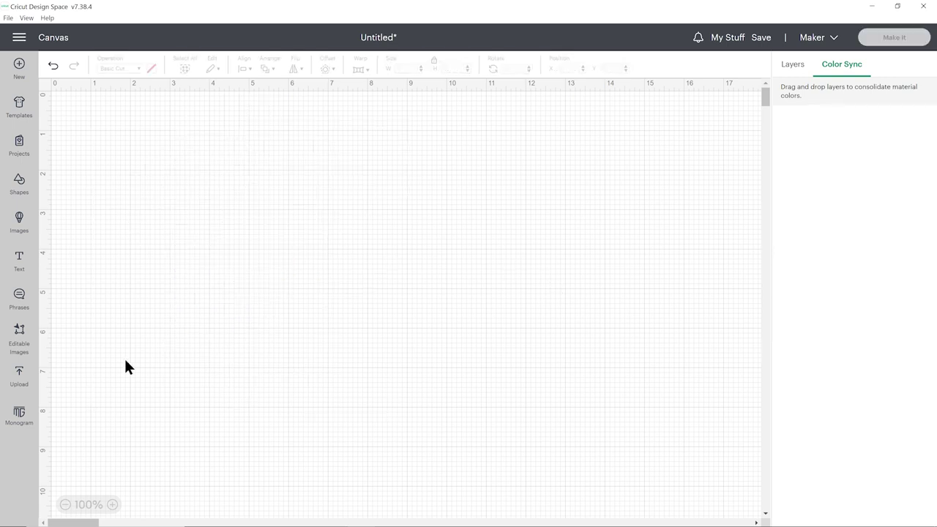
{"action": "left_click", "coordinate": [22, 377]}
{"action": "left_click", "coordinate": [102, 356]}
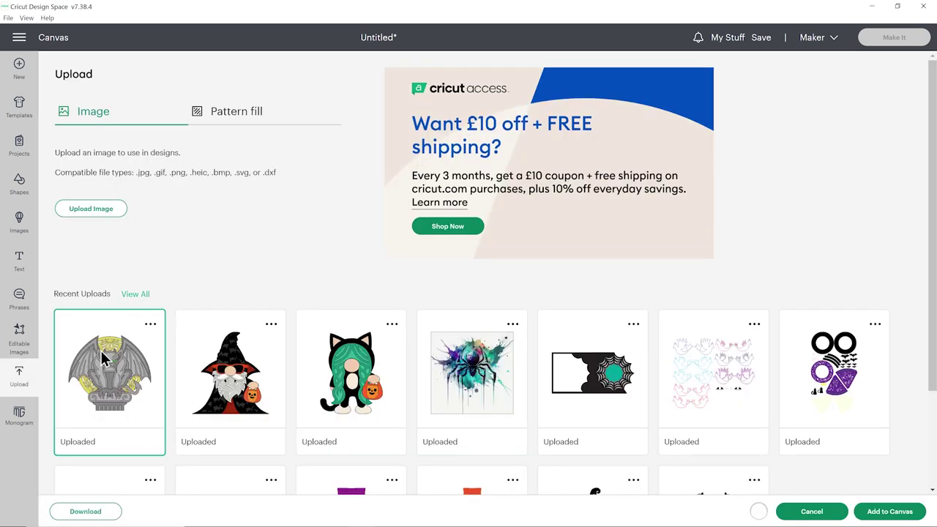
{"action": "left_click", "coordinate": [890, 510]}
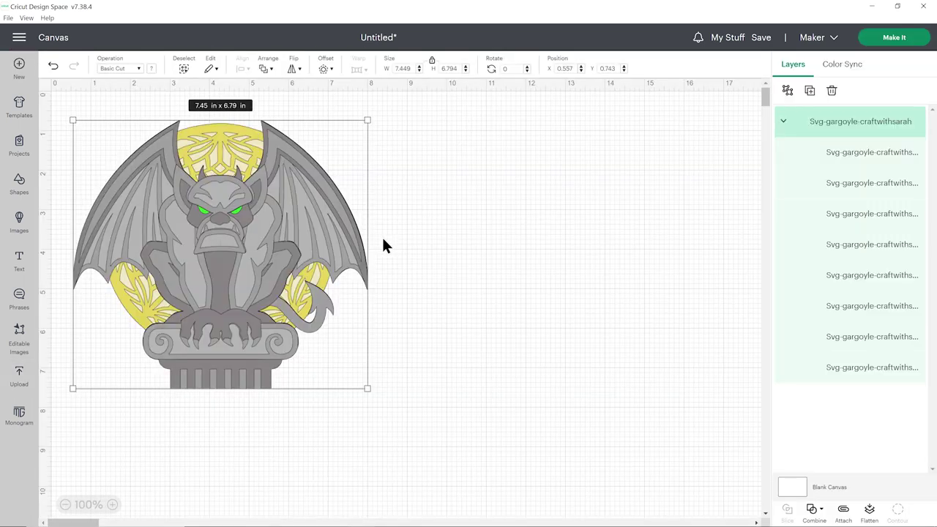
- Resize the new gargoyle to 7.5 in height, making it 8.223 x 7.5 in
{"action": "left_click_drag", "start_coordinate": [329, 237], "coordinate": [347, 232]}
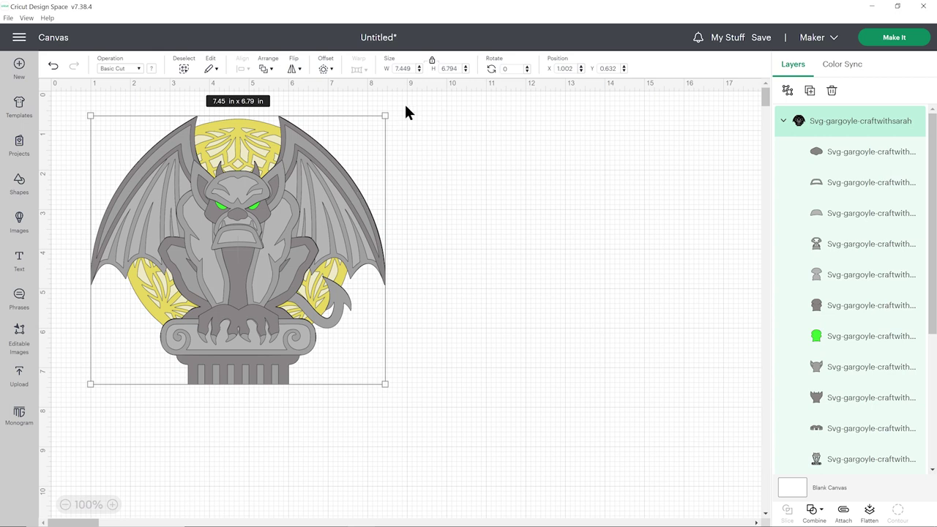
{"action": "double_click", "coordinate": [447, 68]}
{"action": "type", "text": "7.5"}
{"action": "key", "text": "Return"}
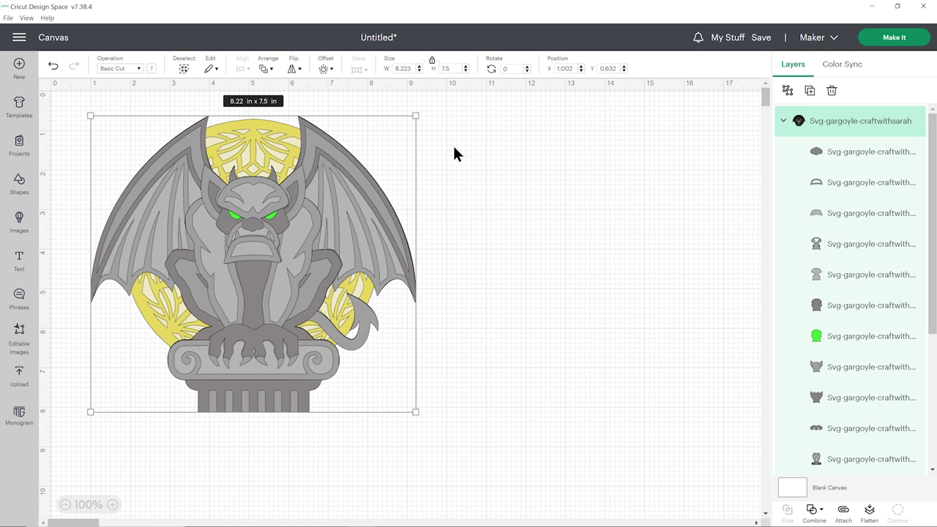
{"action": "left_click", "coordinate": [454, 147]}
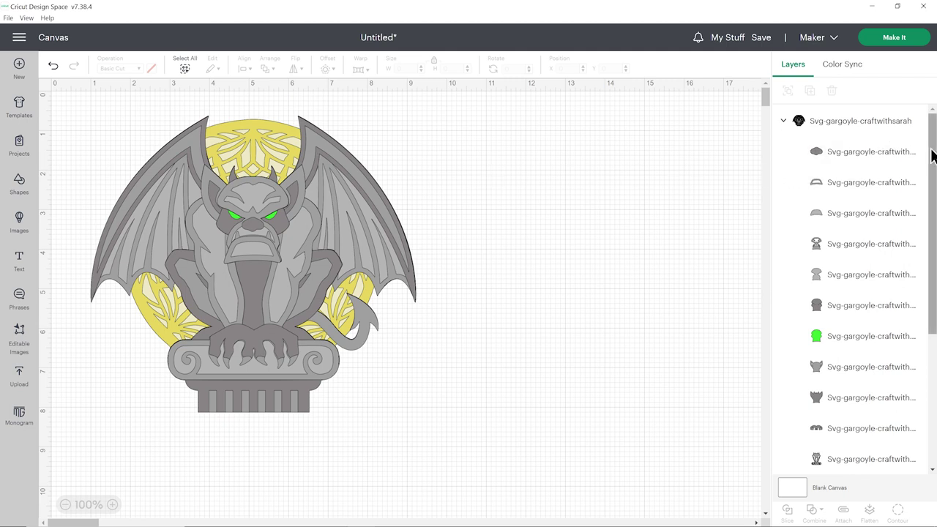
{"action": "left_click_drag", "start_coordinate": [930, 152], "coordinate": [930, 307]}
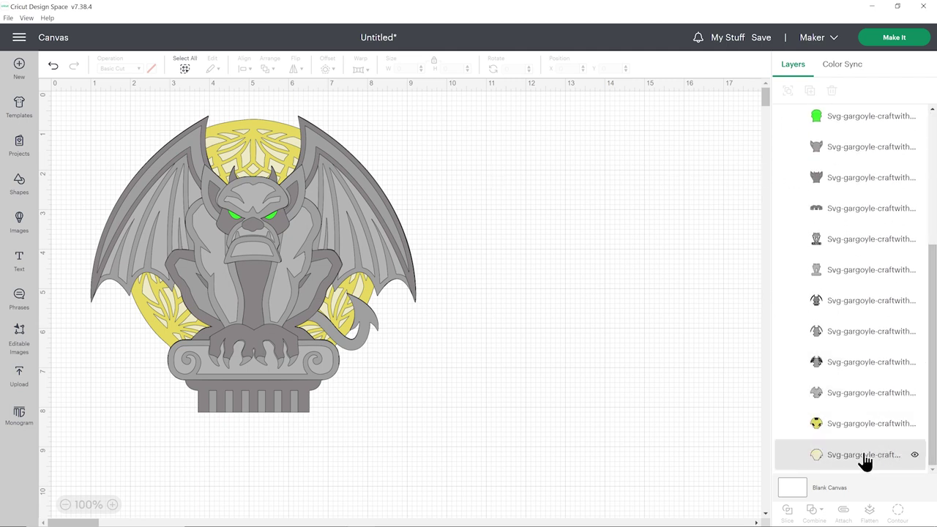
{"action": "left_click", "coordinate": [914, 454]}
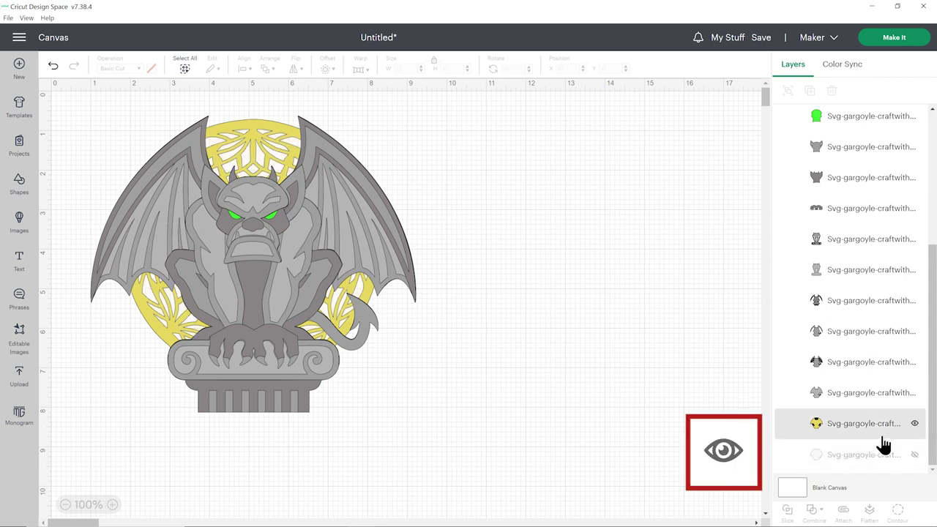
{"action": "left_click", "coordinate": [897, 433]}
{"action": "left_click", "coordinate": [914, 424]}
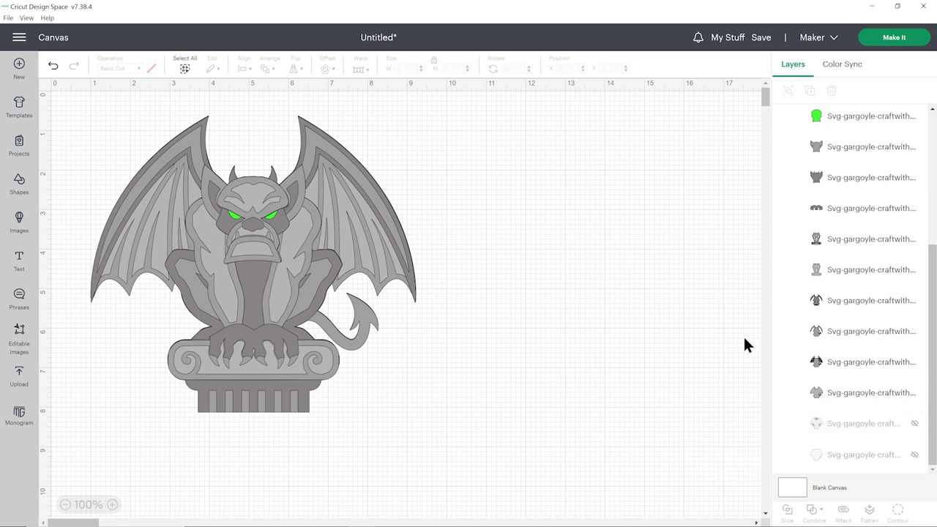
{"action": "left_click", "coordinate": [913, 424]}
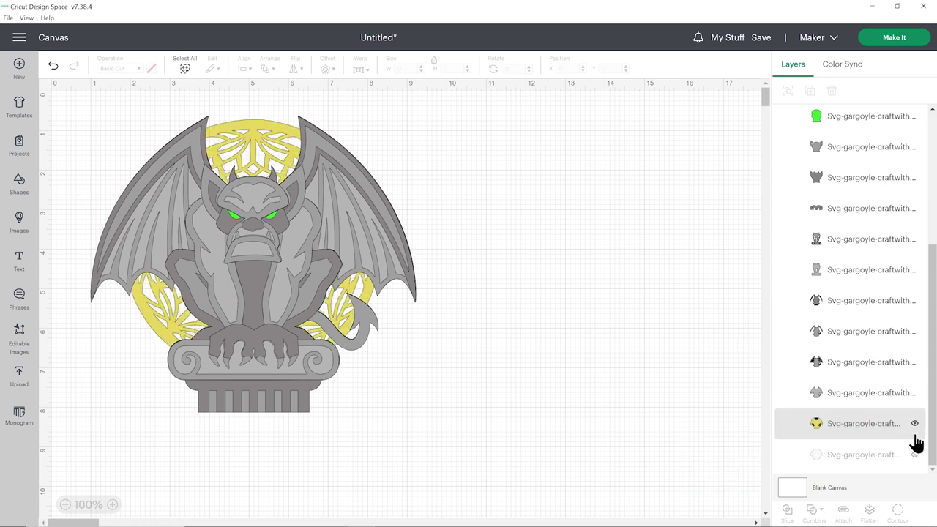
{"action": "left_click", "coordinate": [914, 455]}
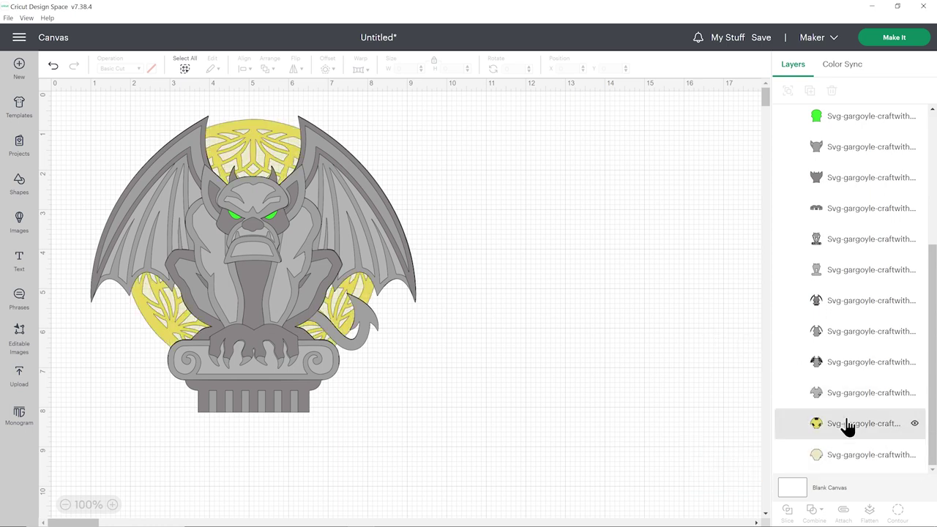
- Go to Prepare and set mat 1's material size to A4 (8.3 x 11.7 in)
{"action": "left_click", "coordinate": [878, 40]}
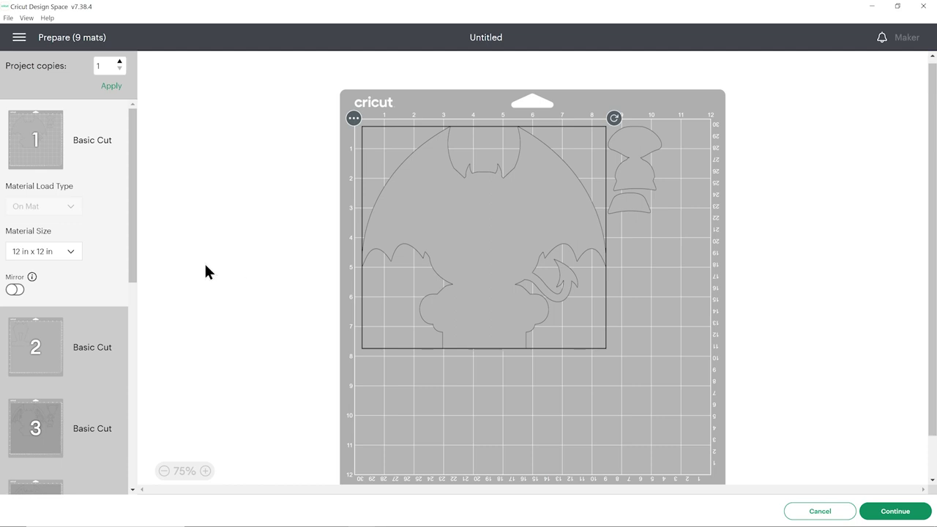
{"action": "left_click", "coordinate": [23, 253]}
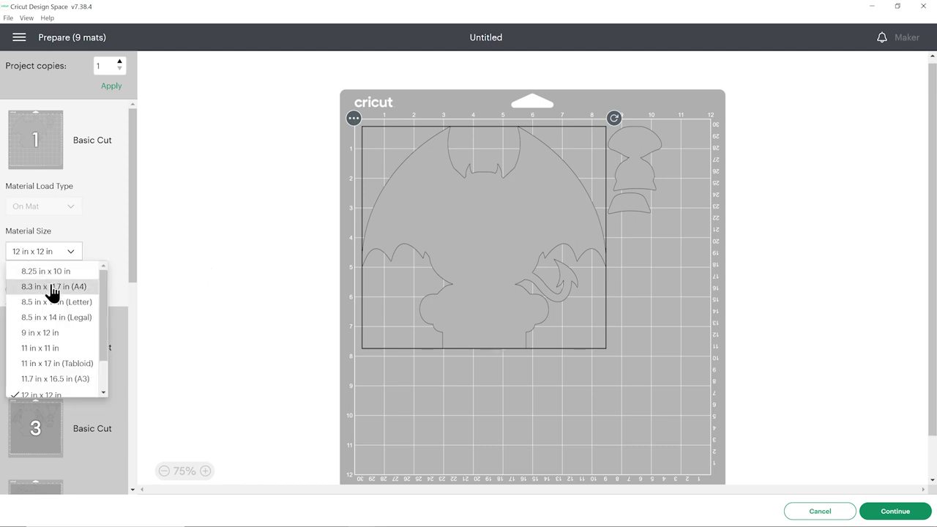
{"action": "left_click", "coordinate": [52, 293]}
- Rearrange and rotate mat 1's pieces so they fit the A4 mat
{"action": "left_click", "coordinate": [450, 384]}
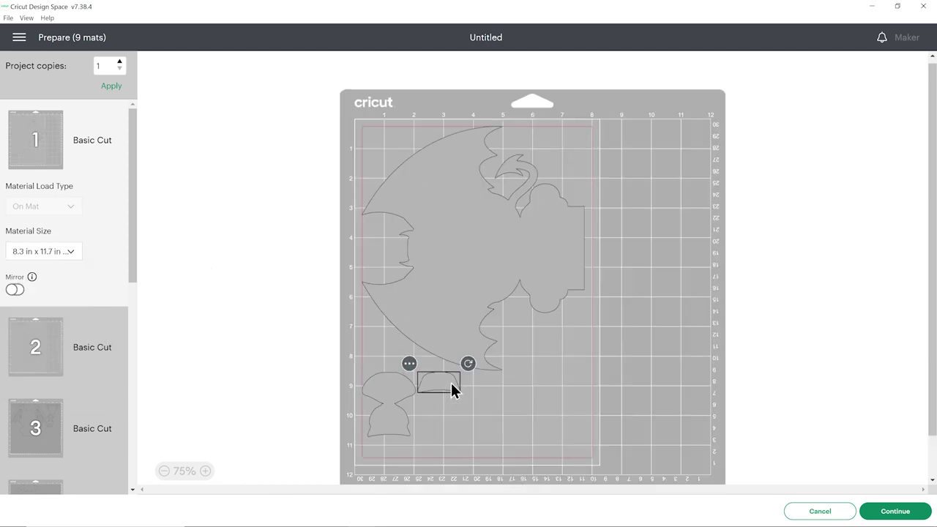
{"action": "left_click_drag", "start_coordinate": [451, 382], "coordinate": [374, 132]}
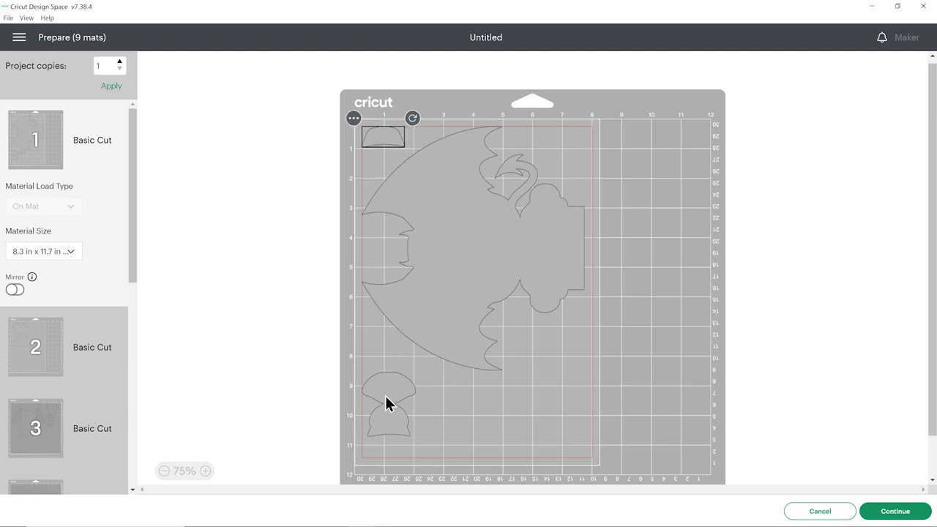
{"action": "left_click_drag", "start_coordinate": [385, 401], "coordinate": [563, 348]}
{"action": "left_click", "coordinate": [534, 227]}
{"action": "left_click", "coordinate": [575, 163]}
{"action": "left_click_drag", "start_coordinate": [592, 307], "coordinate": [600, 388]}
{"action": "left_click_drag", "start_coordinate": [569, 352], "coordinate": [564, 344]}
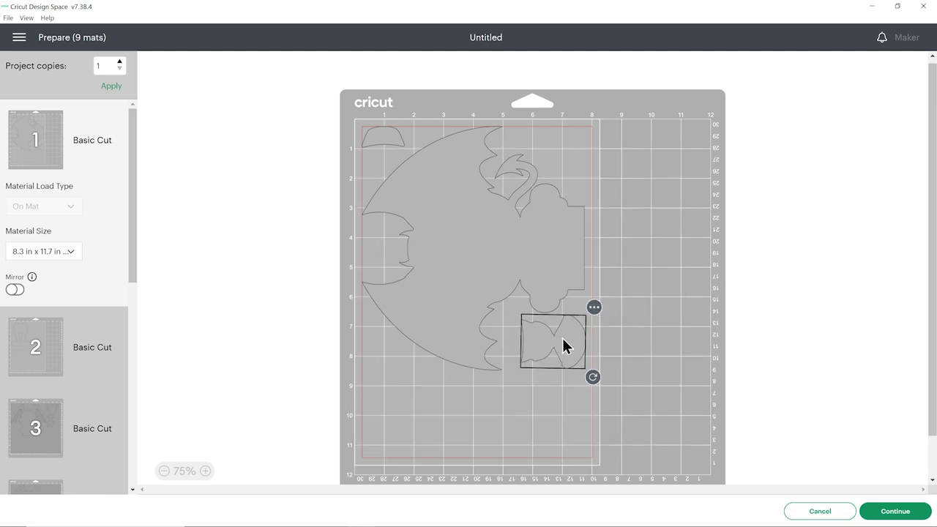
{"action": "left_click", "coordinate": [547, 395]}
- Set mat 3's material size to A4 (8.3 x 11.7 in)
{"action": "scroll", "coordinate": [115, 268], "scroll_direction": "down", "scroll_amount": 2}
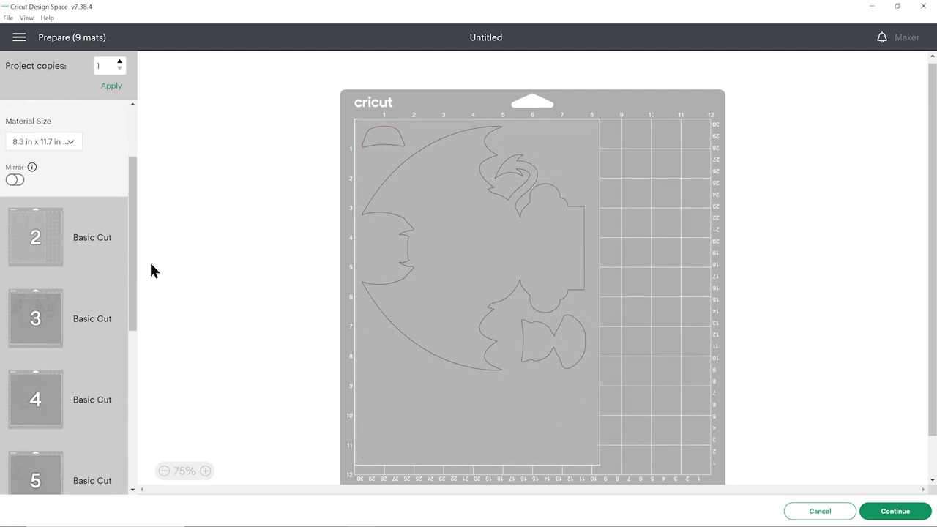
{"action": "left_click", "coordinate": [44, 311]}
{"action": "left_click", "coordinate": [73, 306]}
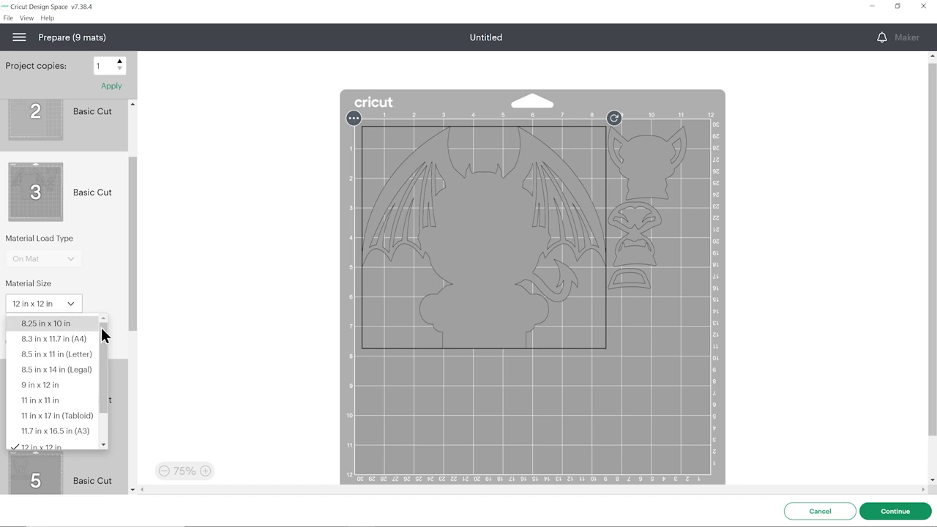
{"action": "left_click", "coordinate": [77, 341]}
{"action": "scroll", "coordinate": [88, 307], "scroll_direction": "up", "scroll_amount": 2}
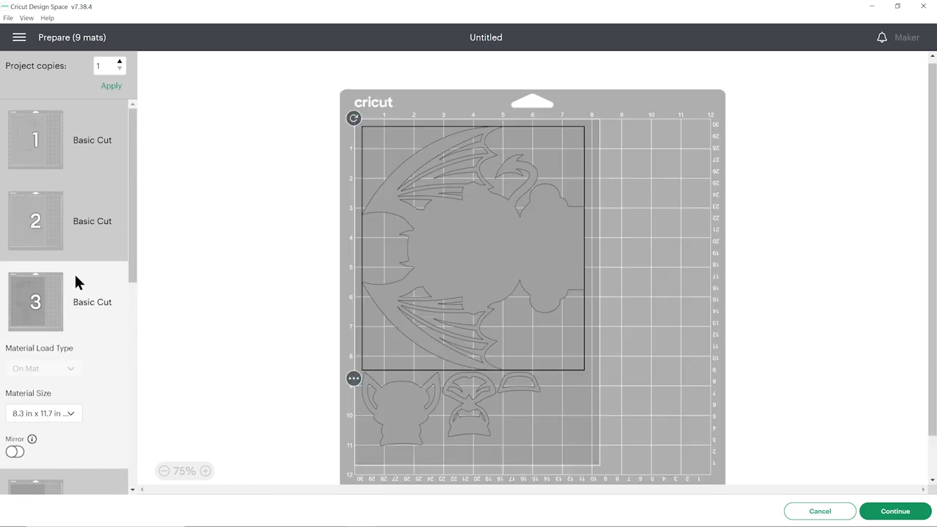
{"action": "scroll", "coordinate": [86, 284], "scroll_direction": "down", "scroll_amount": 2}
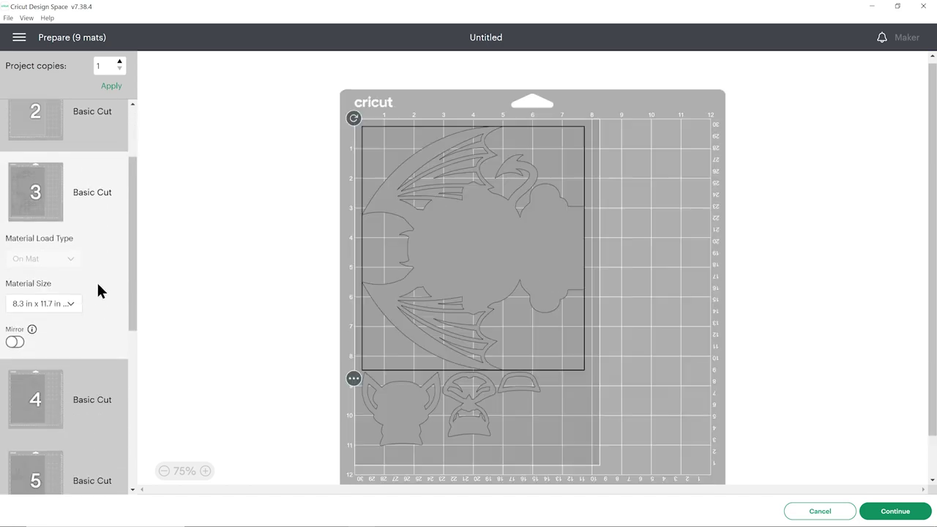